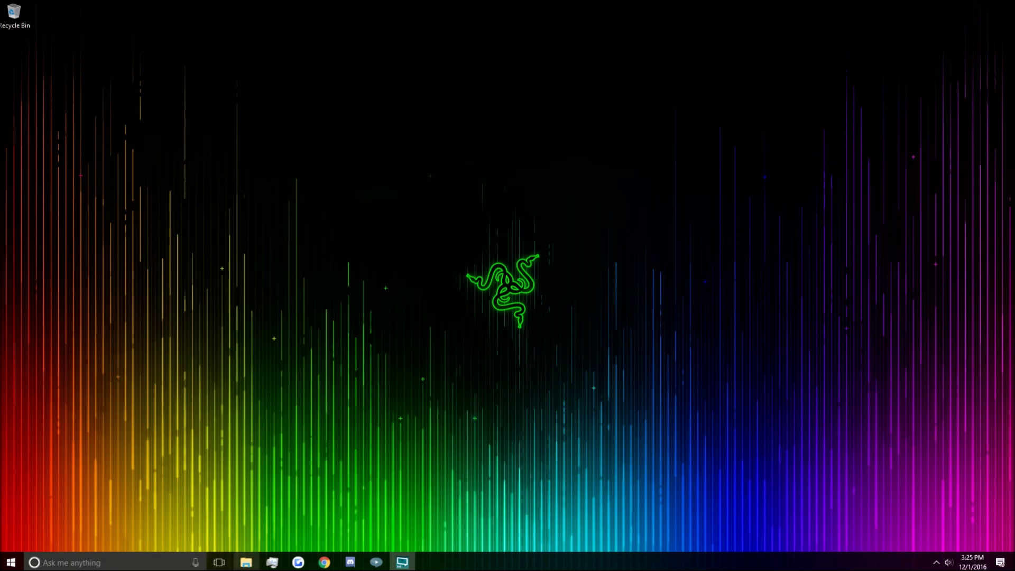
Run lol.launcher.admin from the League of Legends folder and dismiss the resulting RADS error.
click(246, 562)
double_click(116, 478)
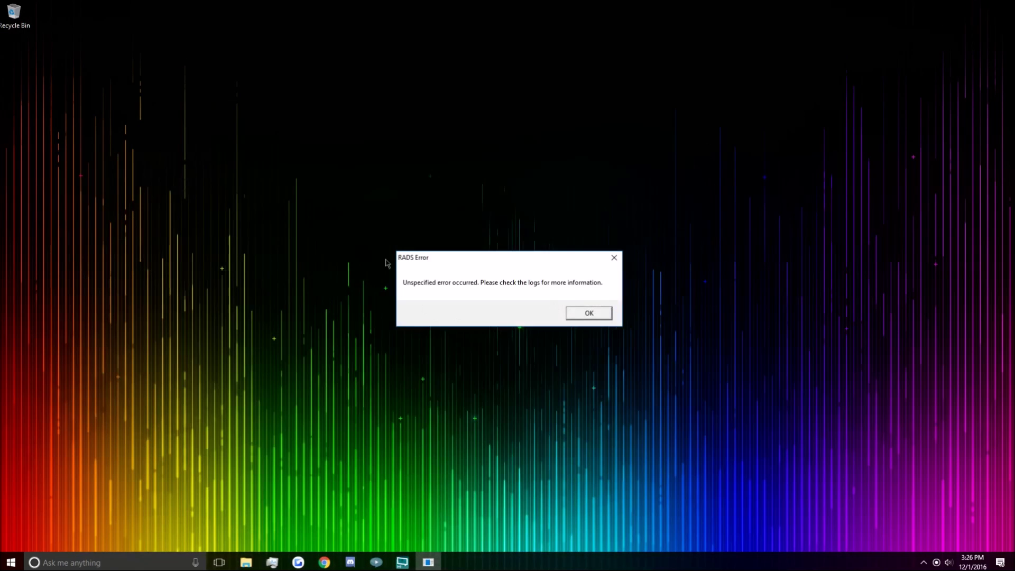
click(589, 314)
click(246, 562)
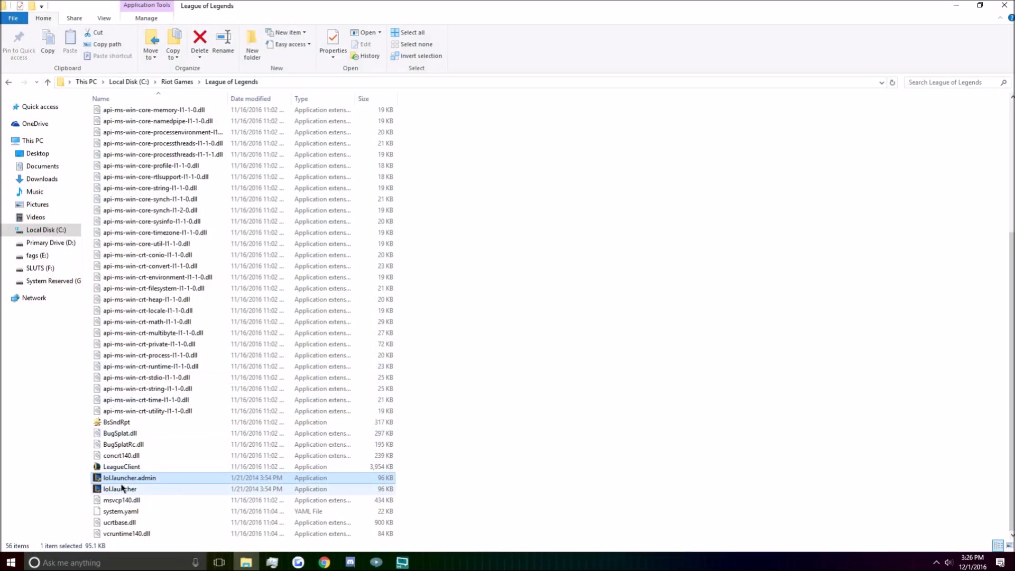
Launch LeagueClient from the League of Legends install folder.
double_click(125, 467)
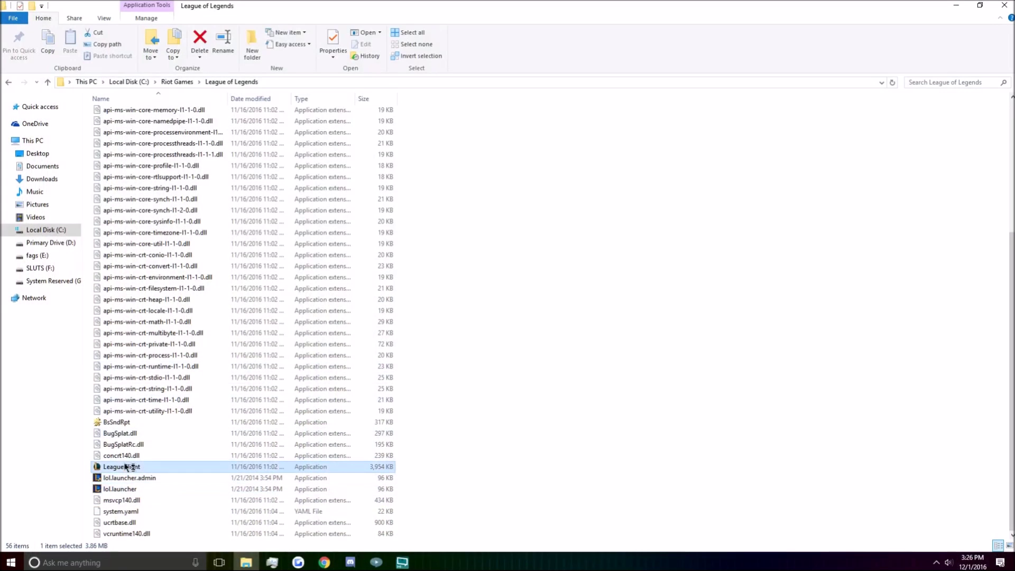
click(956, 6)
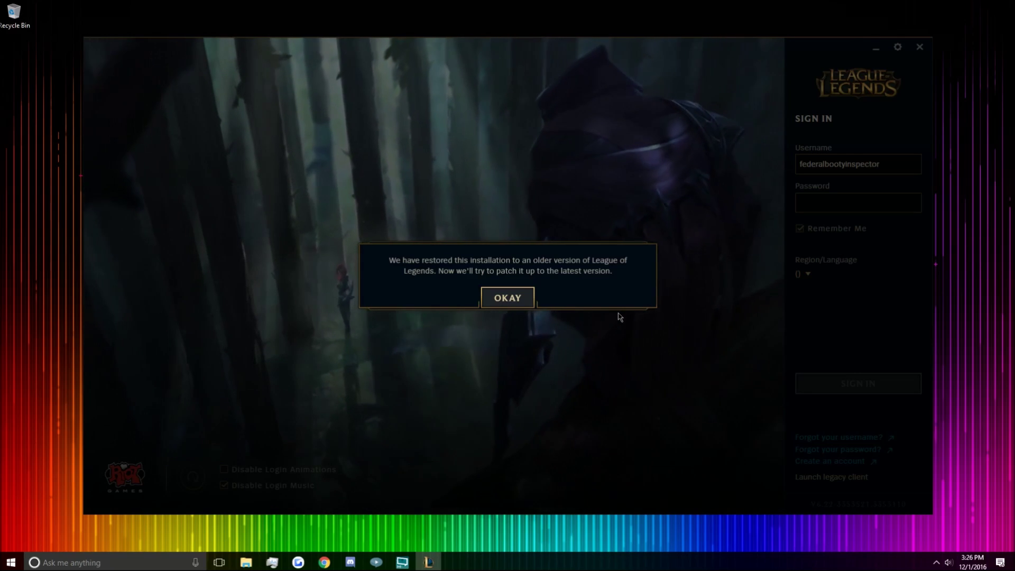
Acknowledge the older-version restore notice and Error code 004, then restart so the client exits.
click(497, 297)
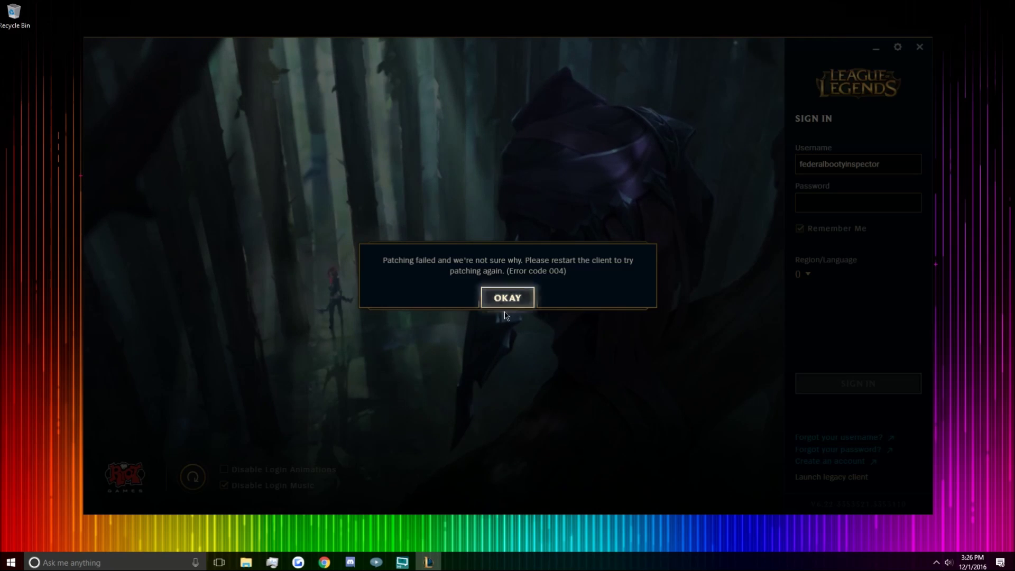
click(514, 300)
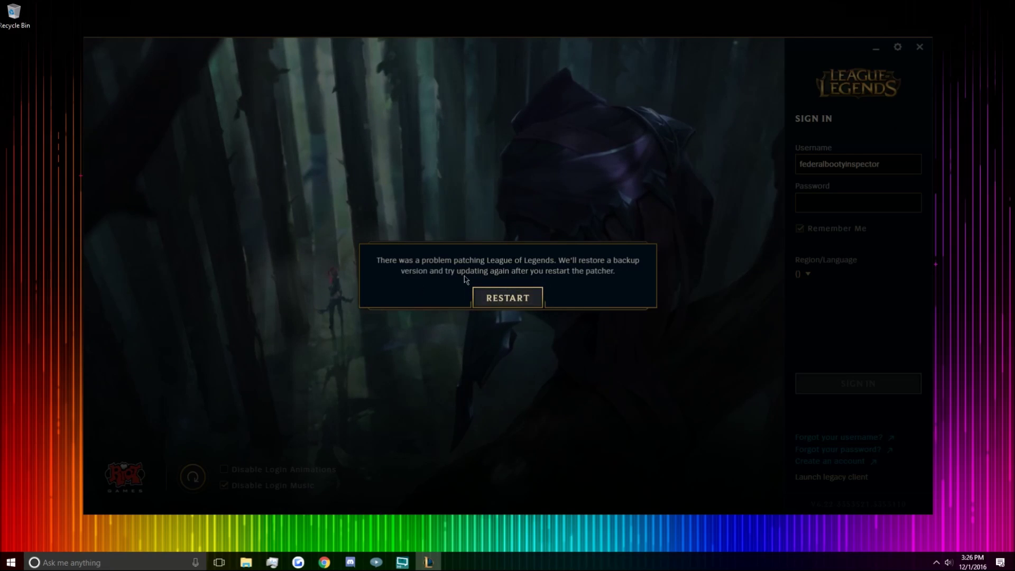
click(477, 312)
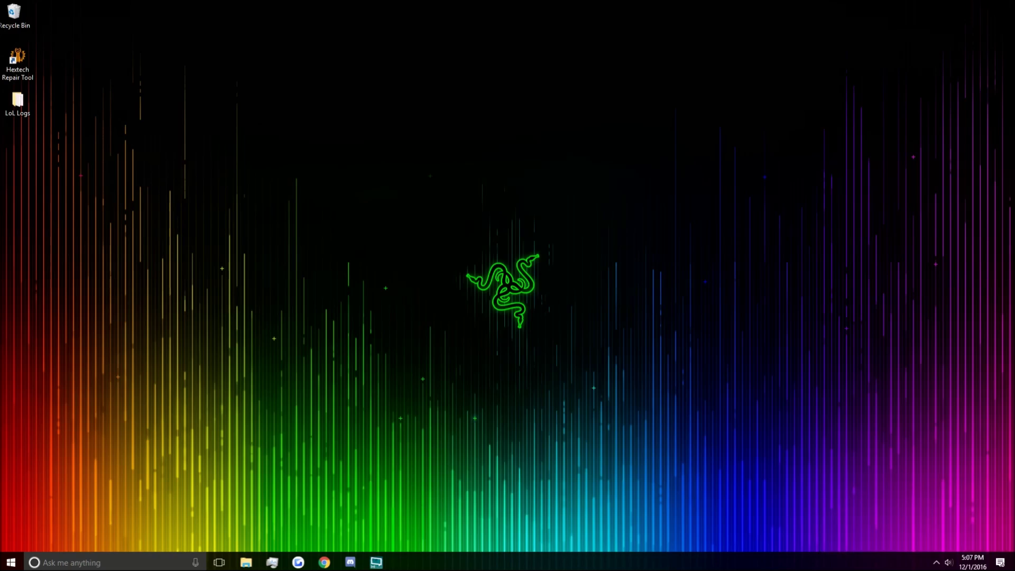
click(324, 562)
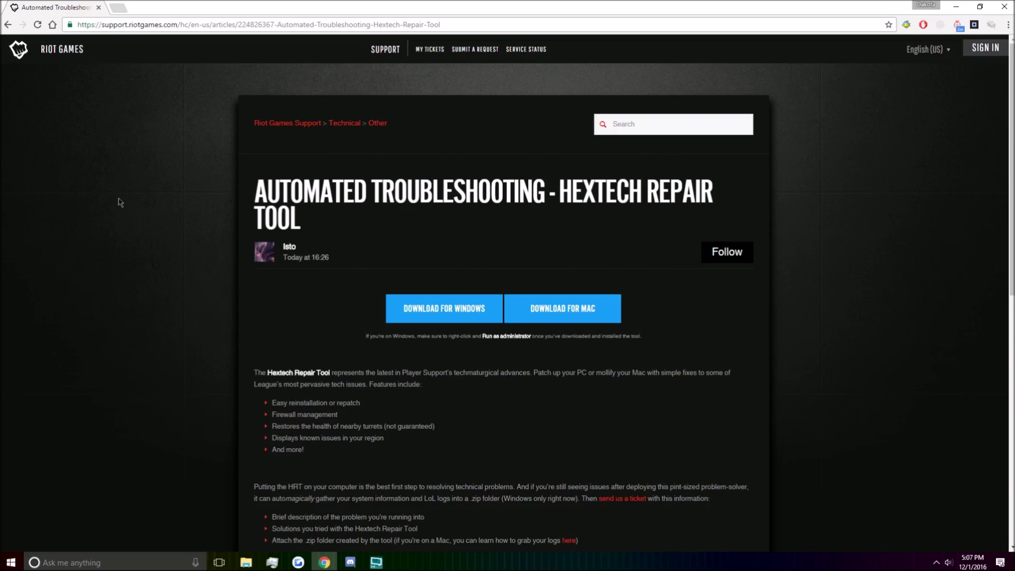
click(956, 7)
drag(55, 133, 1, 46)
click(133, 81)
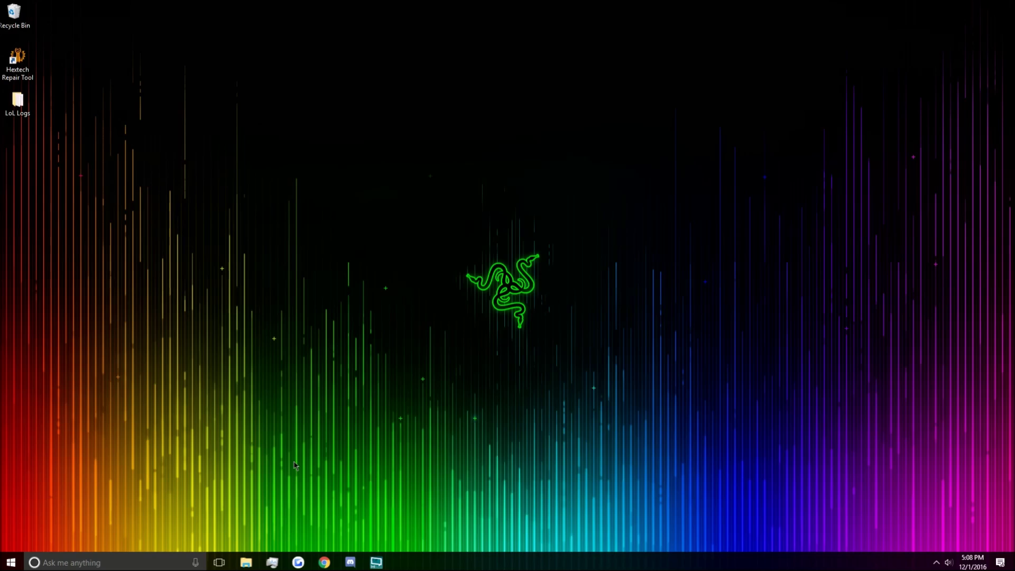
Run Hextech Repair Tool as administrator from its folder and enable game Reinstall.
mouse_move(246, 563)
click(226, 510)
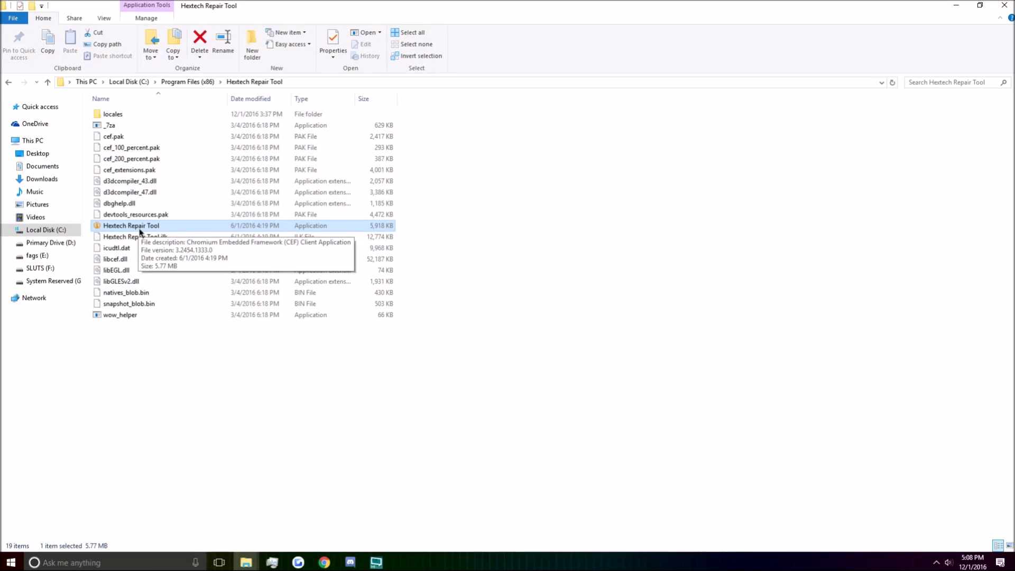
right_click(201, 225)
click(247, 246)
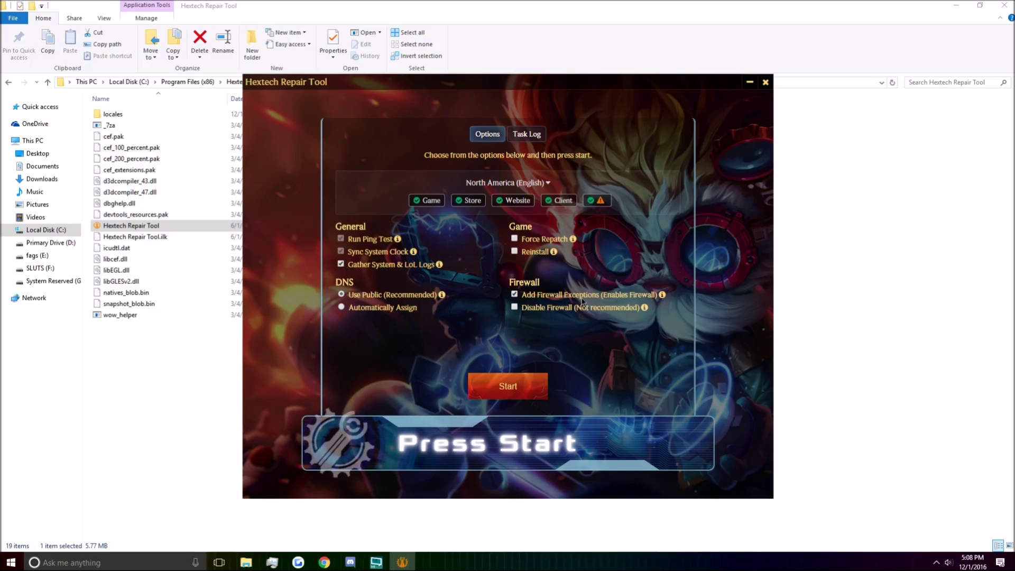
click(541, 256)
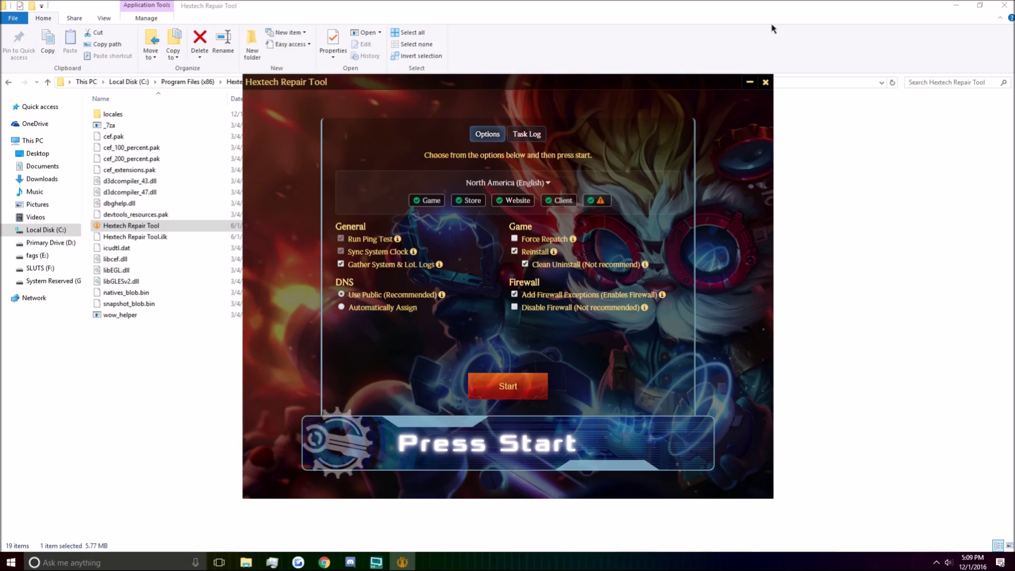
Minimize the Hextech Repair Tool and return to the League of Legends folder.
click(749, 82)
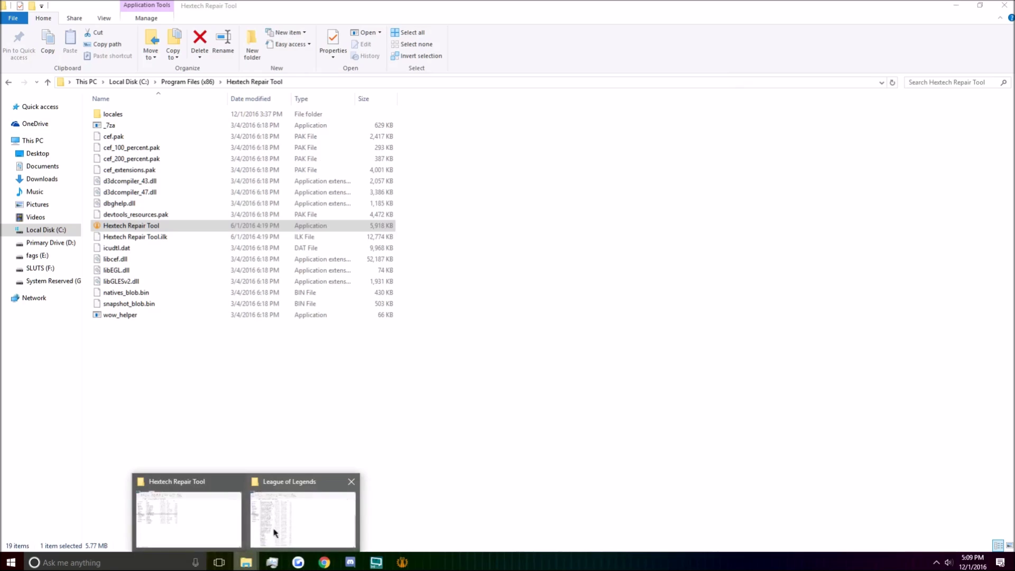
click(279, 532)
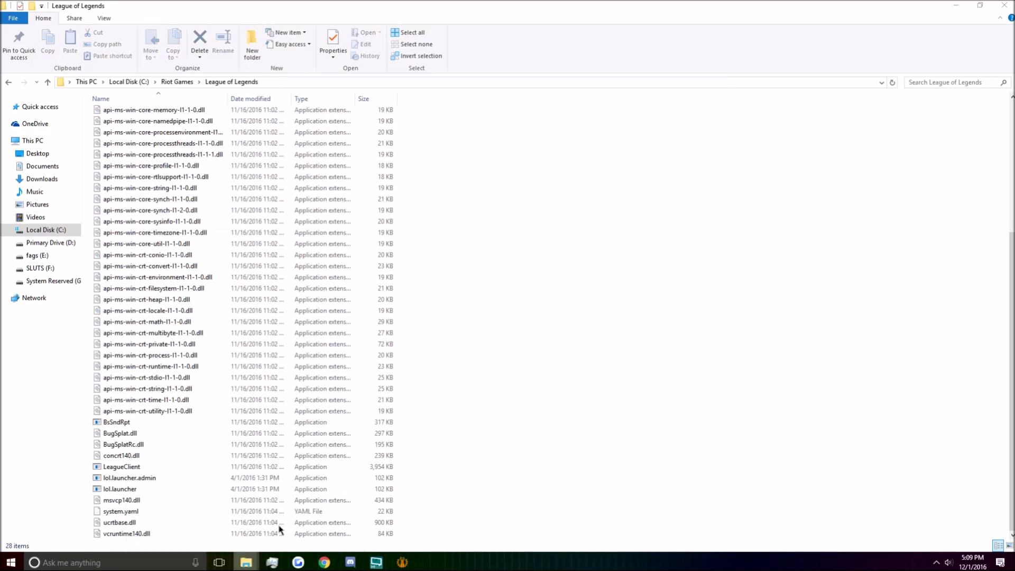
Start the refreshed lol.launcher.admin, confirm it shows Online for North America, and close it.
click(181, 478)
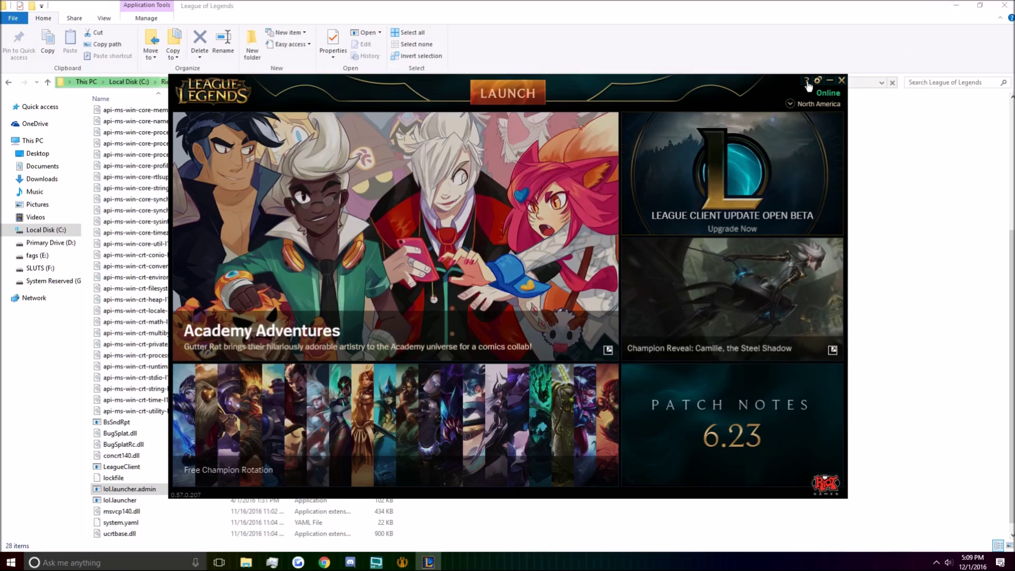
click(842, 80)
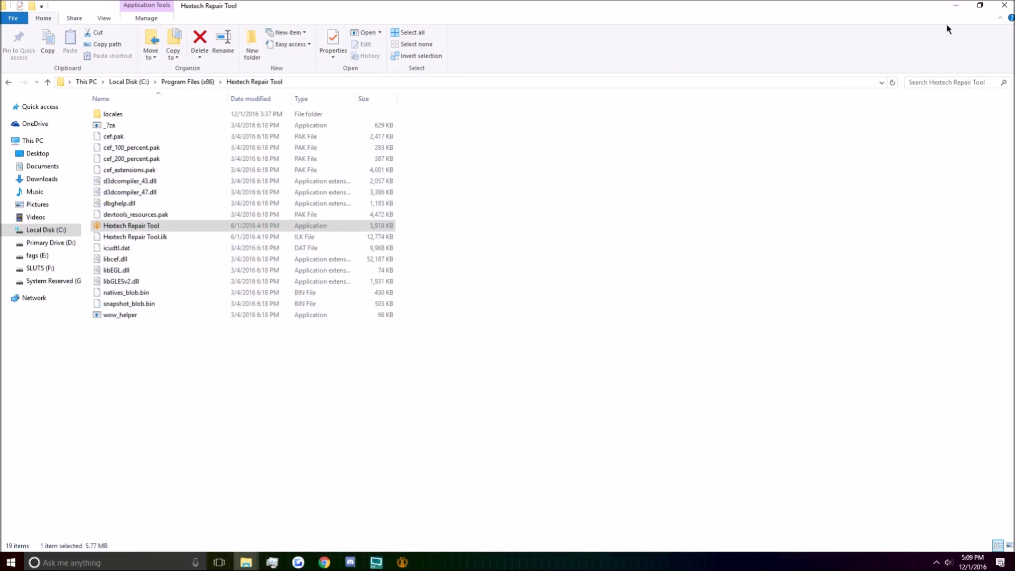
Minimize File Explorer to show the desktop with the Hextech Repair Tool and LoL Logs icons.
click(950, 5)
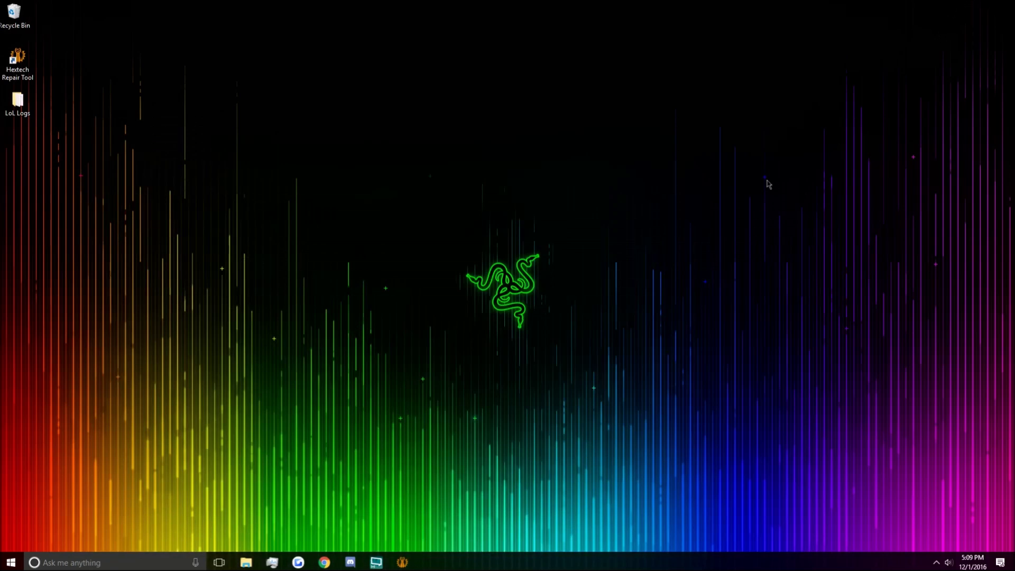